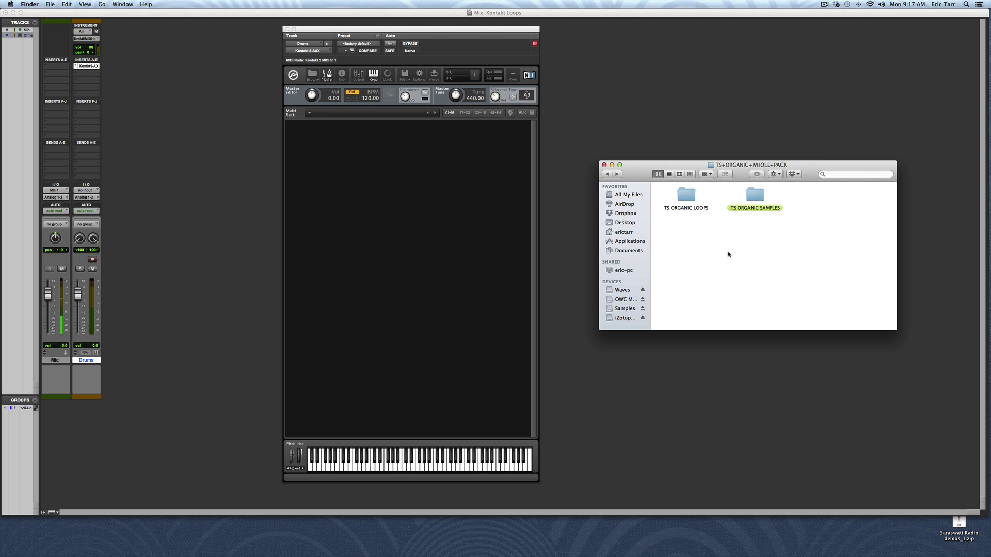
# Navigate from TS ORGANIC LOOPS through ORGANIC WAV LOOPS into the Linear HH- 78bpm folder.
pyautogui.doubleClick(686, 199)
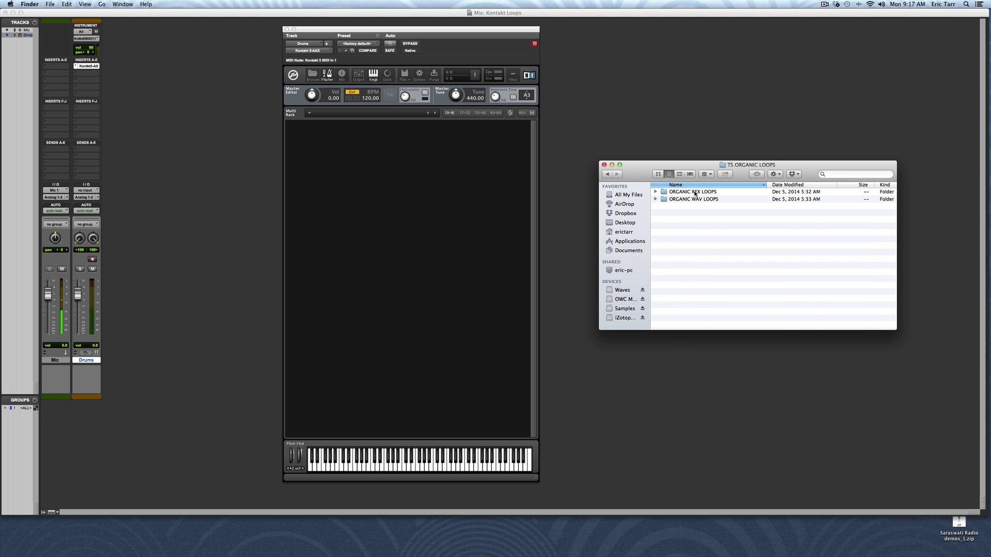
pyautogui.doubleClick(695, 192)
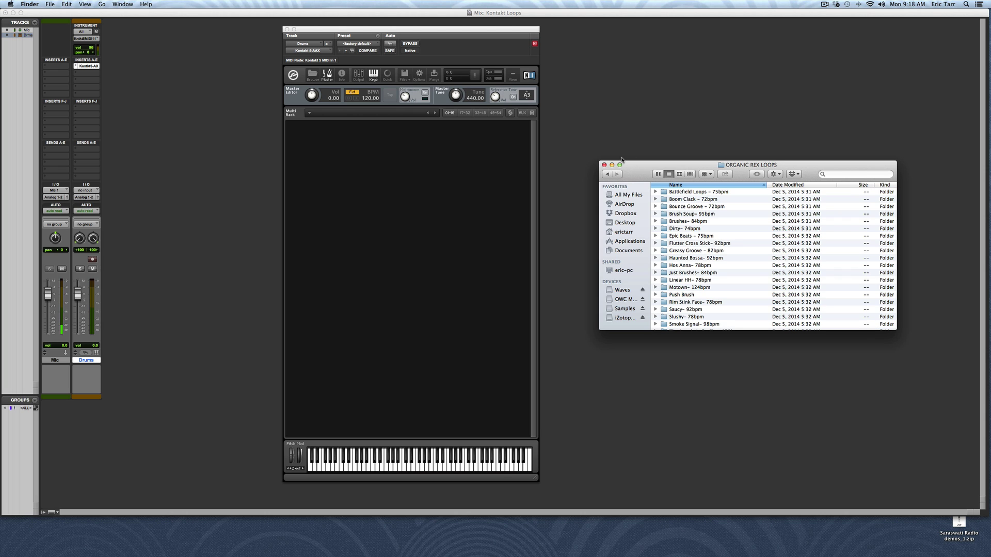
pyautogui.click(606, 174)
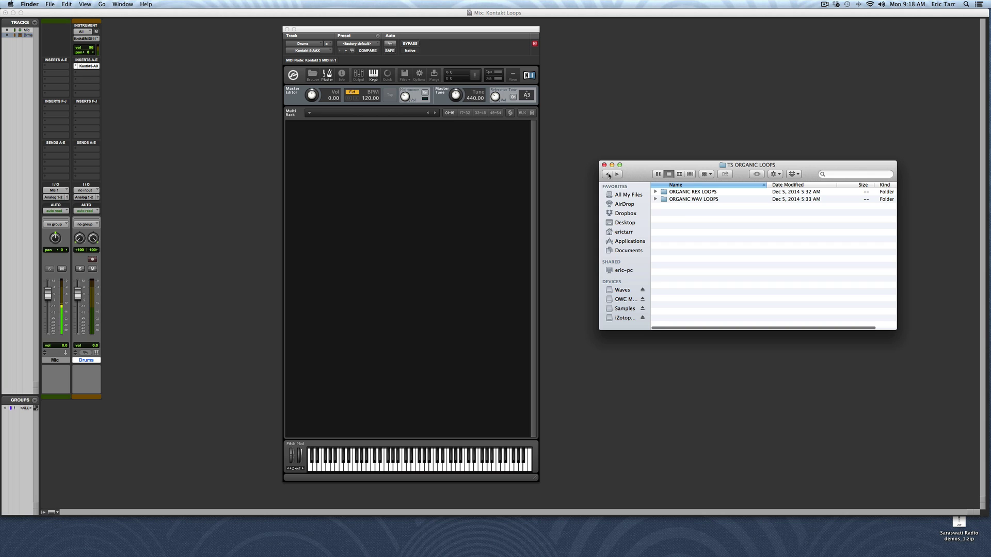
pyautogui.doubleClick(685, 200)
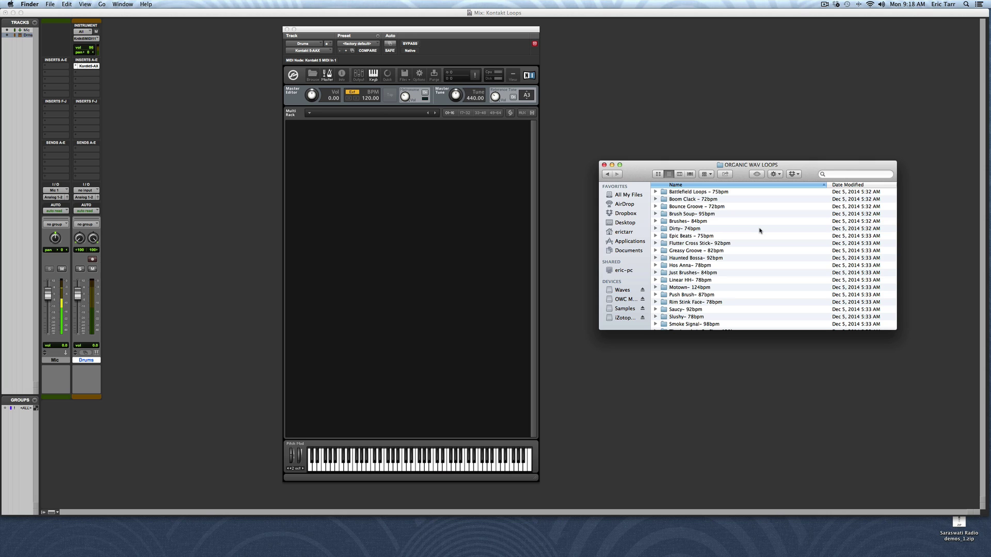
pyautogui.doubleClick(681, 280)
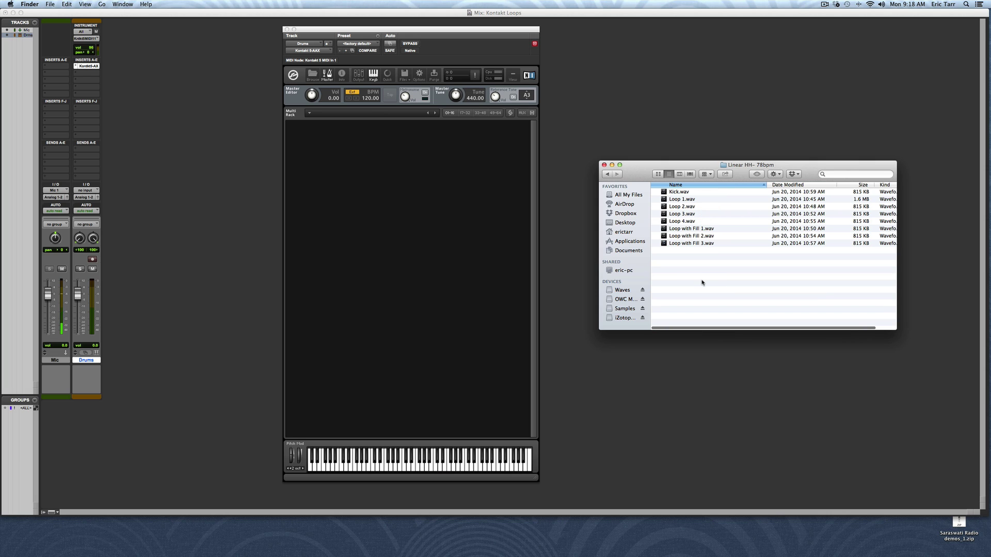
# Drag Loop 1.wav into the empty Kontakt rack and play a key to audition it.
pyautogui.click(681, 200)
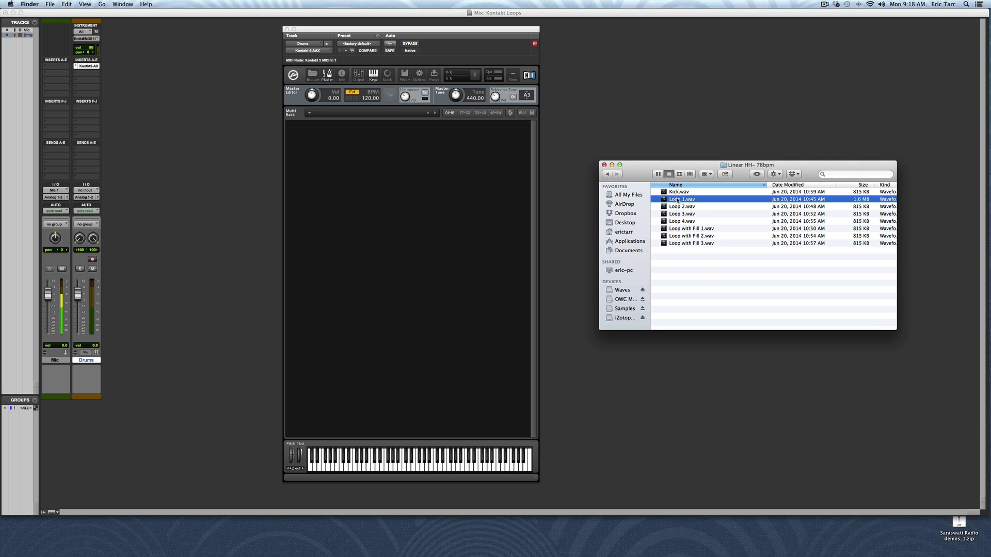
pyautogui.moveTo(679, 201); pyautogui.dragTo(393, 159)
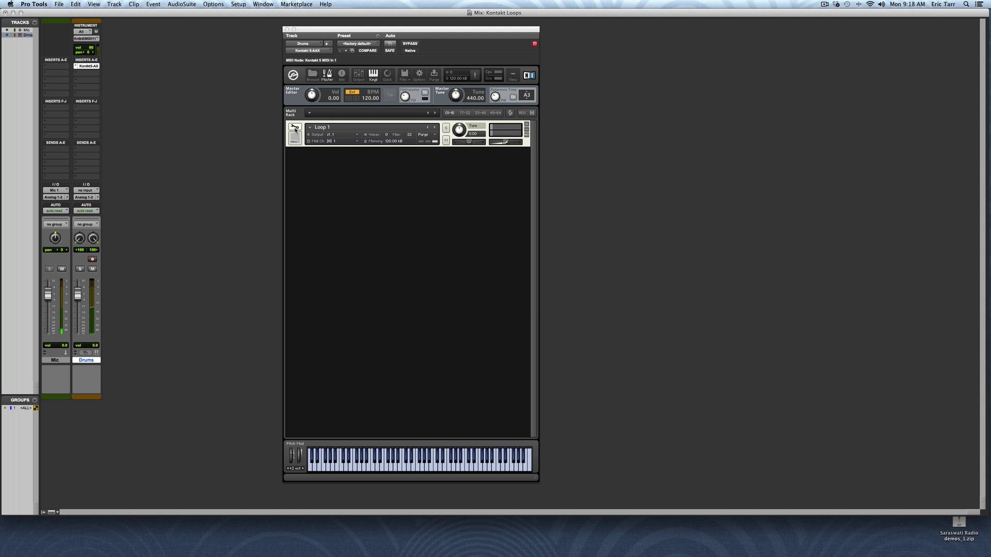
pyautogui.press('super+Tab')
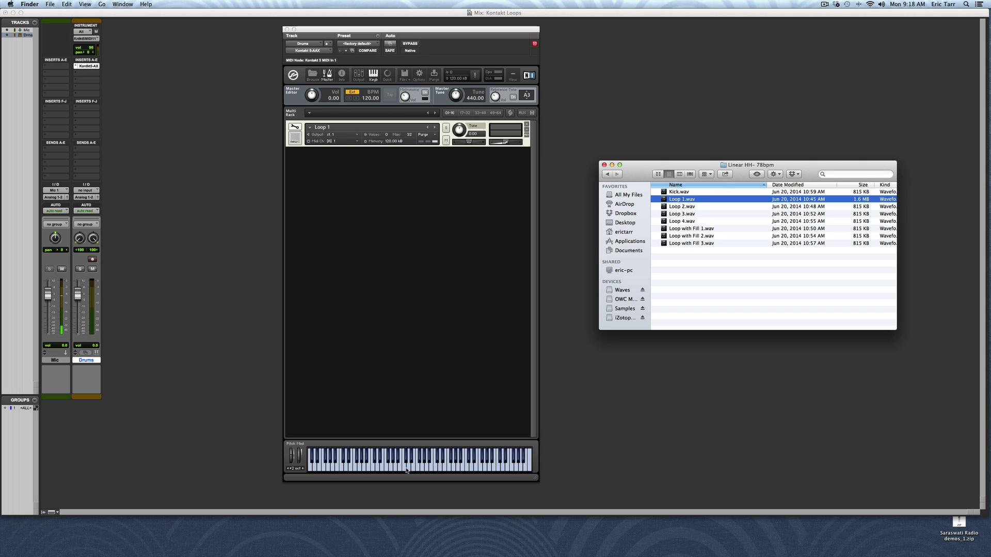
pyautogui.click(406, 469)
# Open Loop 1 for editing and lower its volume envelope Release to about 0.76 ms.
pyautogui.click(294, 129)
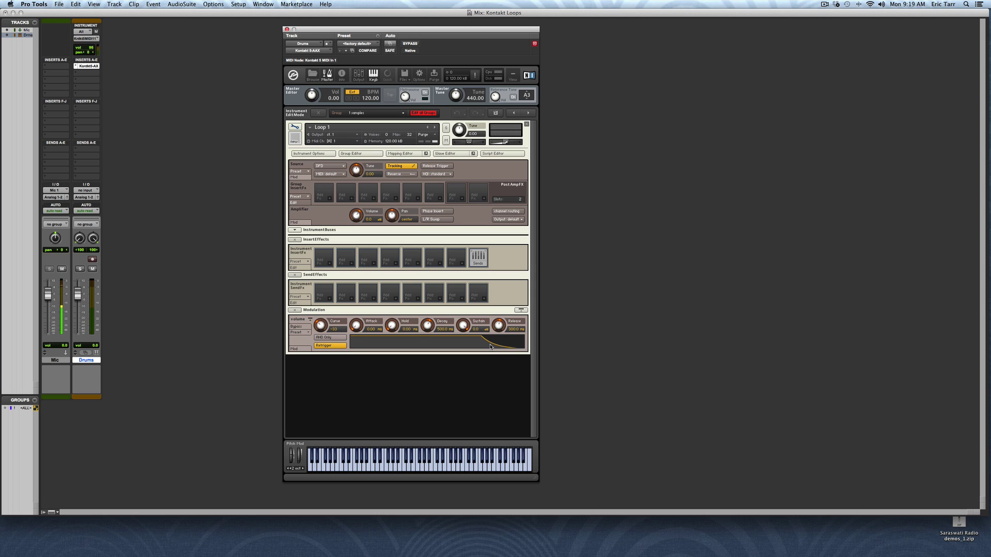
pyautogui.moveTo(498, 329); pyautogui.dragTo(498, 288)
pyautogui.moveTo(498, 325); pyautogui.dragTo(493, 397)
pyautogui.moveTo(493, 397); pyautogui.dragTo(486, 400)
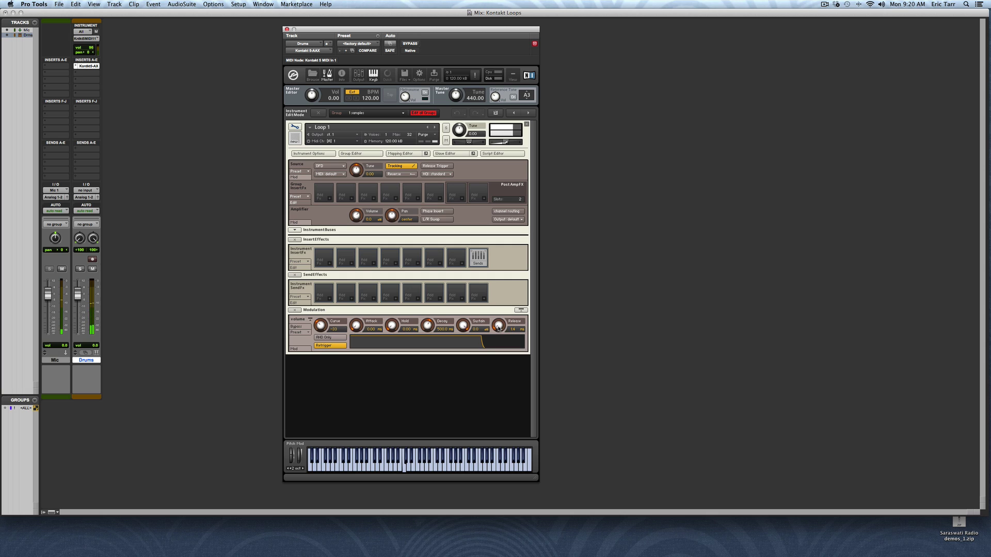
pyautogui.moveTo(498, 325); pyautogui.dragTo(497, 328)
# Turn off pitch Tracking in the Source panel and switch to the Wave Editor.
pyautogui.click(406, 169)
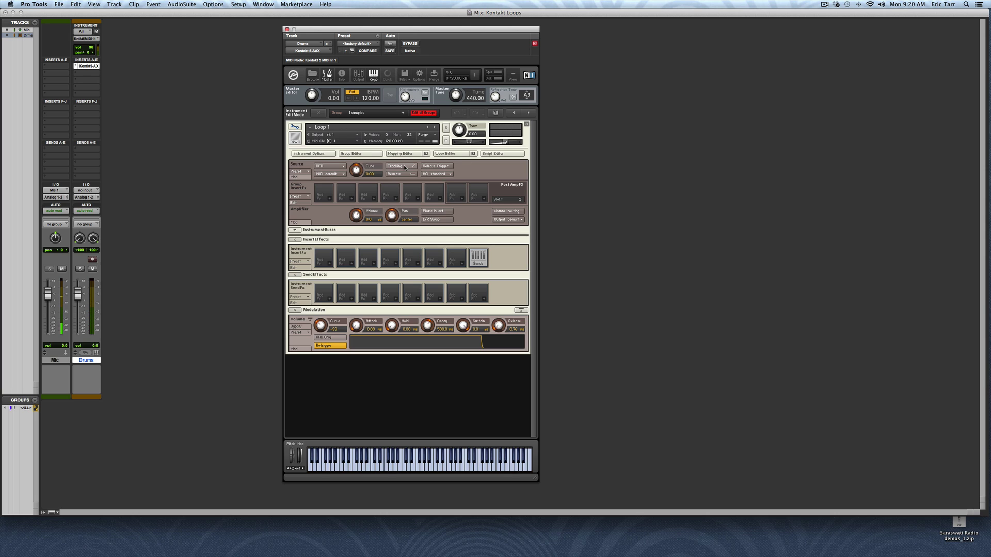
pyautogui.click(451, 153)
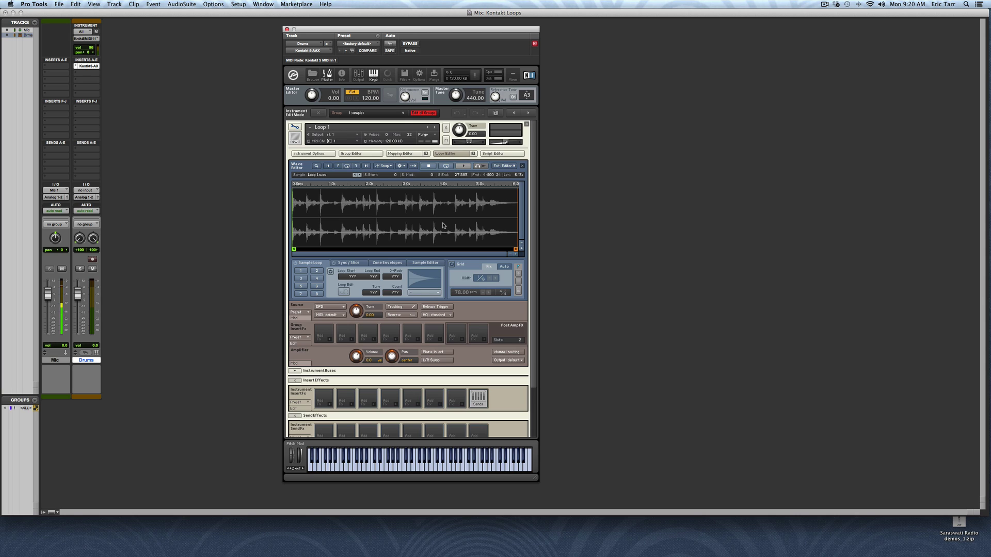
# Enable sample loop slot 1, adjust the sample start, then audition Loop 1 with the loop off.
pyautogui.click(301, 270)
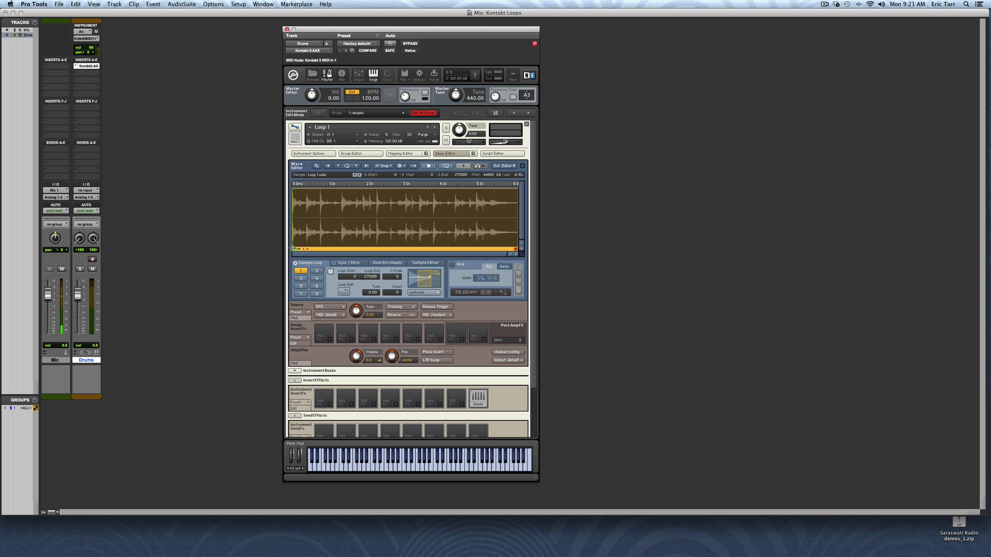
pyautogui.moveTo(295, 249)
pyautogui.mouseDown()
pyautogui.moveTo(485, 248)
pyautogui.moveTo(271, 245)
pyautogui.mouseUp()
pyautogui.click(295, 263)
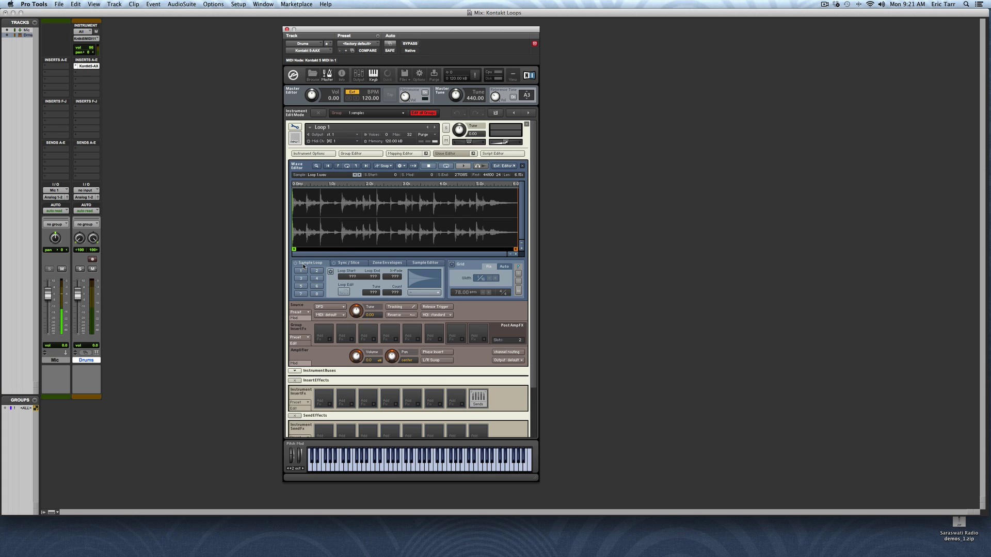
pyautogui.click(404, 465)
# Re-enable loop slot 1 and keep its loop mode on 'until end'.
pyautogui.click(300, 270)
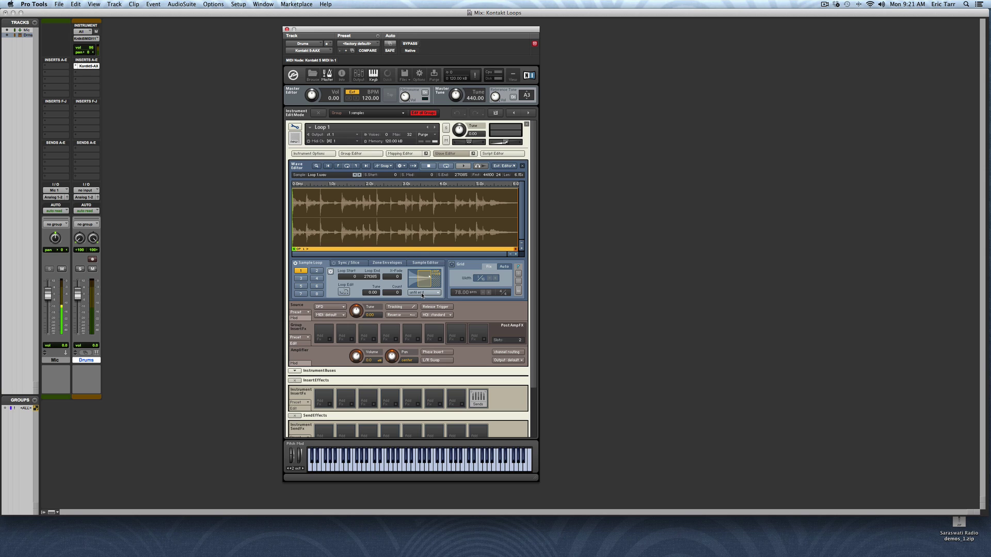
pyautogui.click(422, 295)
pyautogui.click(397, 256)
# In Sync / Slice, switch Use Beatmachine on and then off again.
pyautogui.click(351, 264)
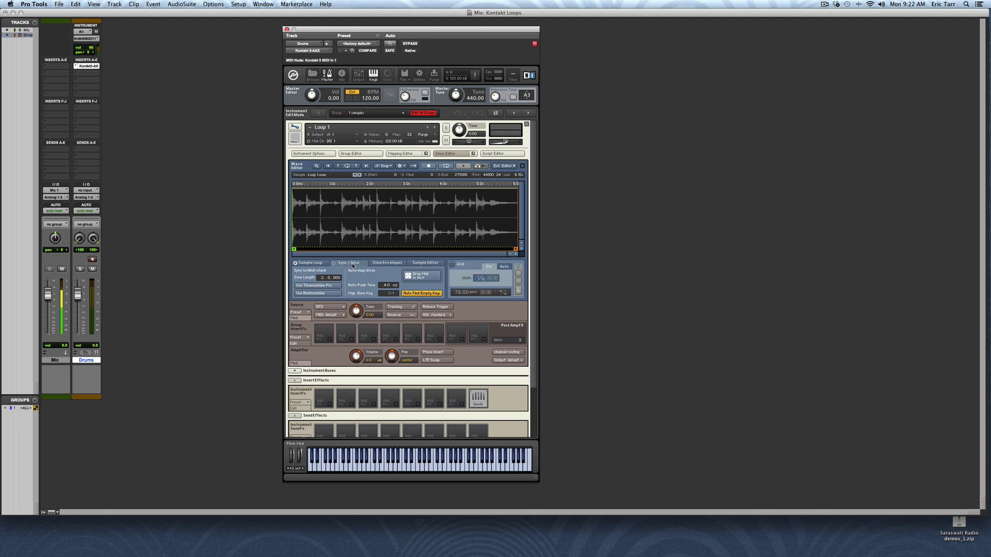
pyautogui.click(335, 293)
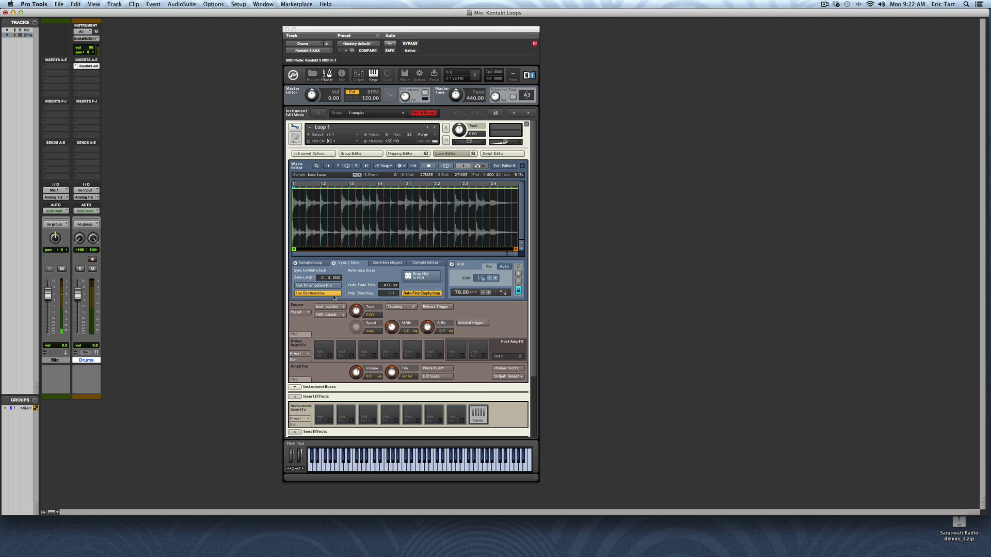
pyautogui.click(334, 294)
# Return to the Sample Loop tab and toggle the Grid checkbox off and back on.
pyautogui.click(314, 264)
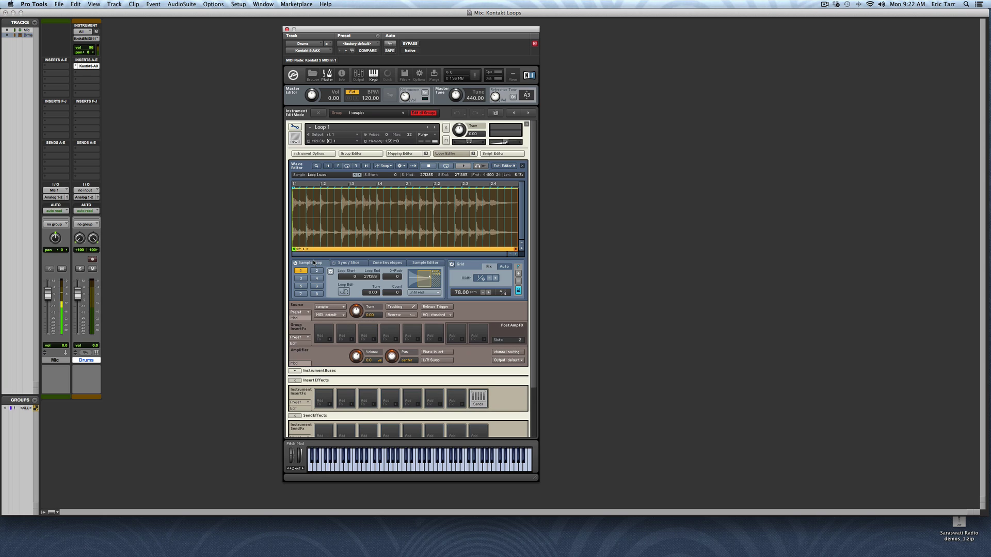
pyautogui.click(452, 265)
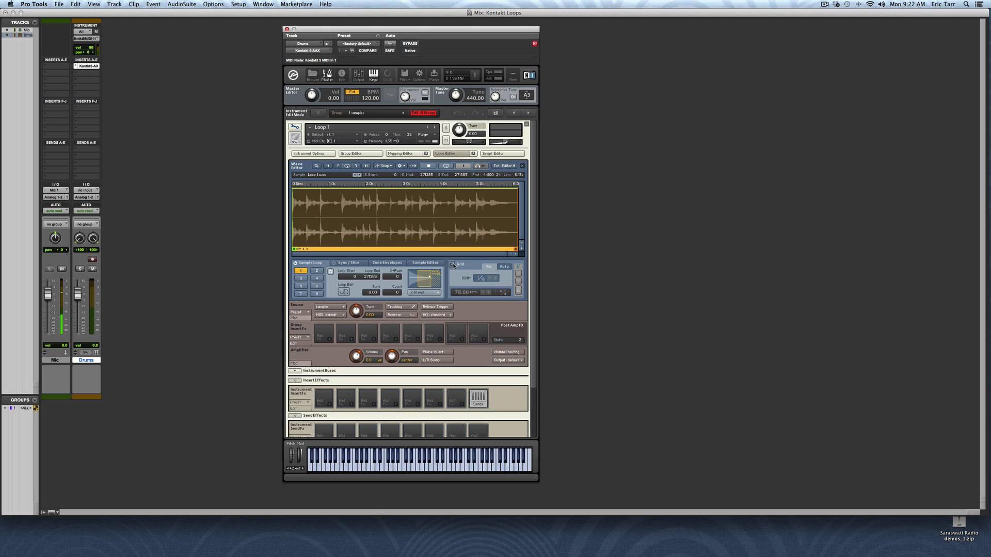
pyautogui.click(452, 264)
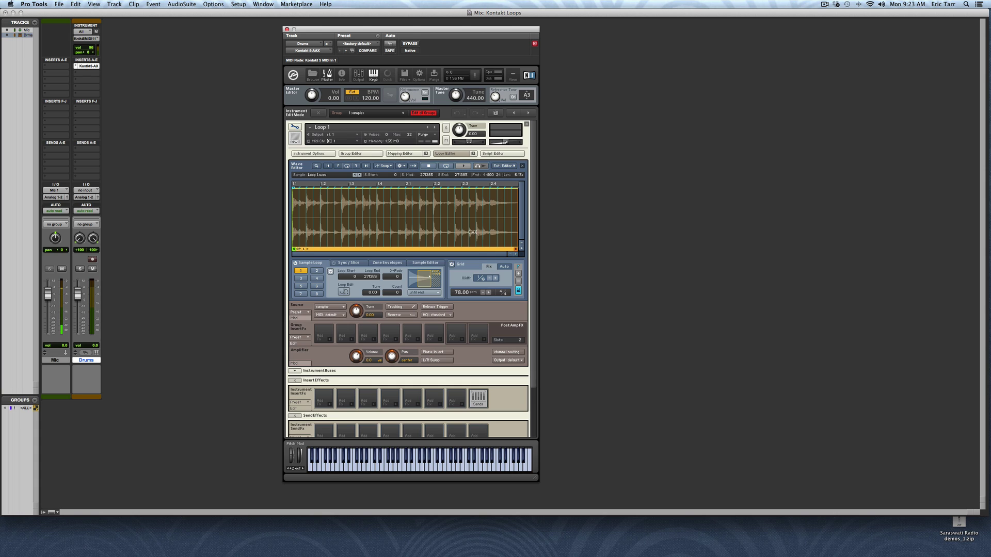
# Set Grid to Auto, raise Min Slice Duration, try slice-marker edit modes, then return to Sync / Slice.
pyautogui.click(503, 266)
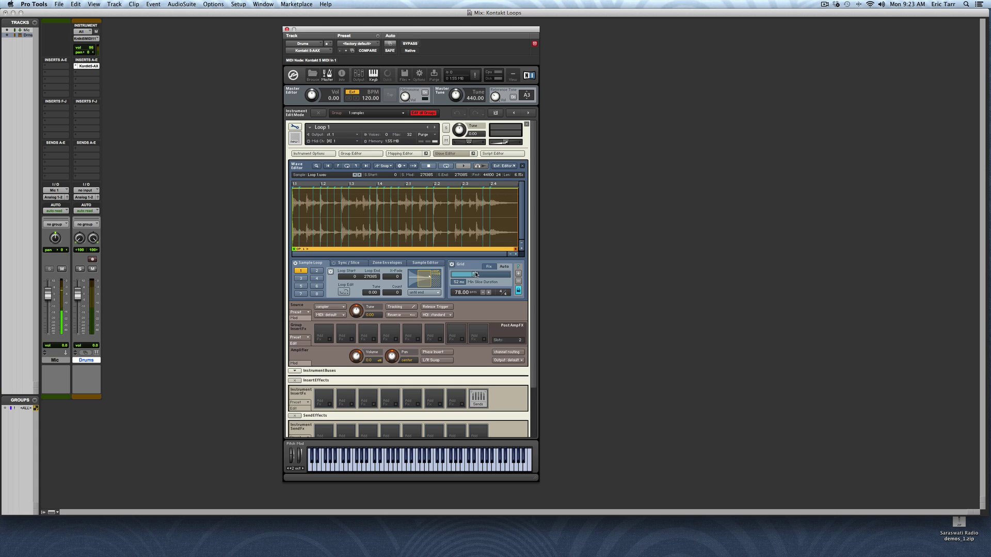
pyautogui.moveTo(474, 274); pyautogui.dragTo(498, 275)
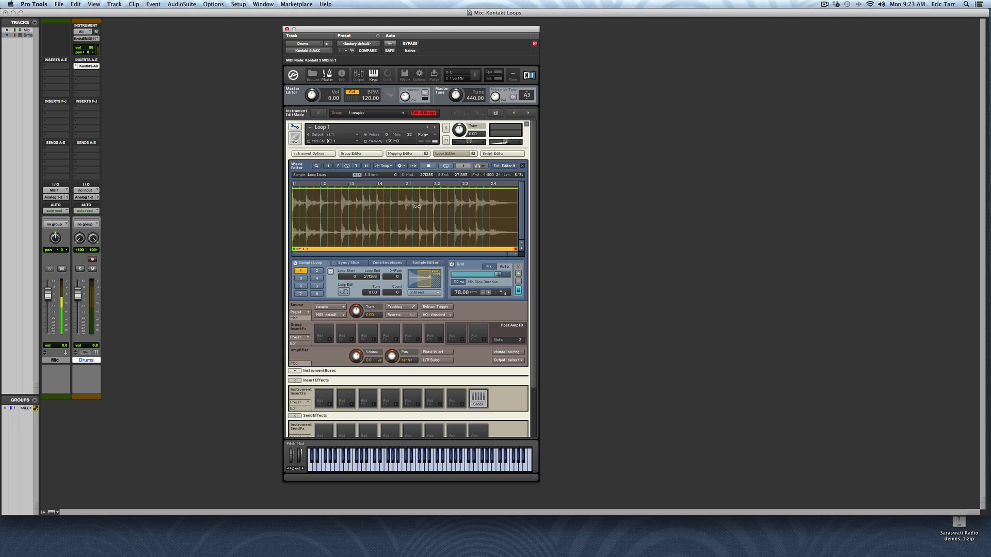
pyautogui.moveTo(515, 257); pyautogui.dragTo(494, 224)
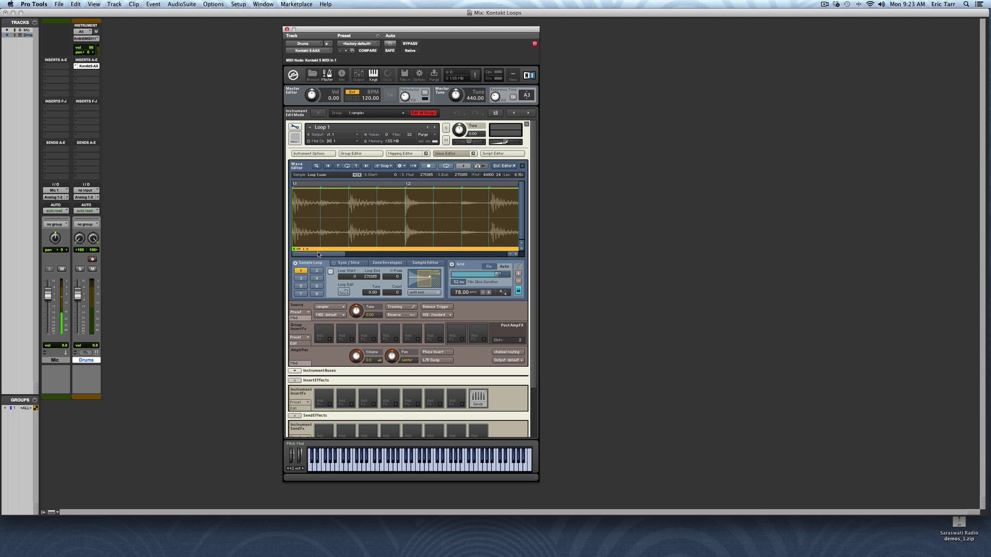
pyautogui.moveTo(320, 253); pyautogui.dragTo(407, 258)
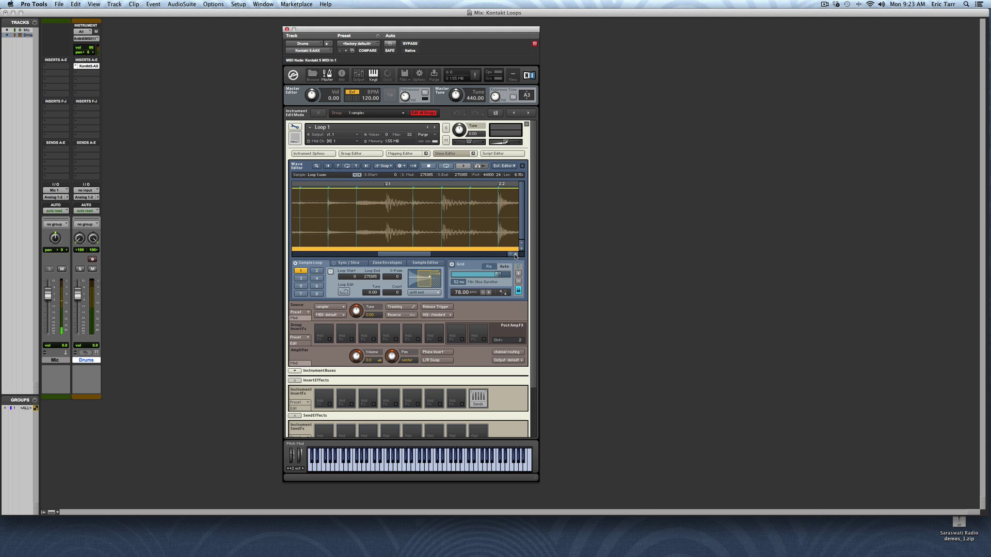
pyautogui.moveTo(514, 256); pyautogui.dragTo(394, 256)
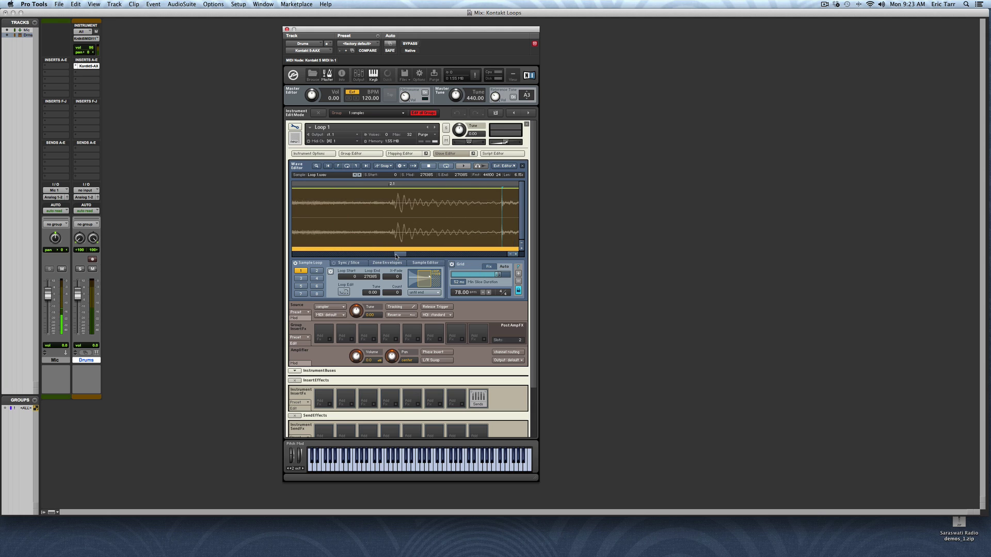
pyautogui.click(519, 275)
pyautogui.click(520, 290)
pyautogui.click(518, 290)
pyautogui.click(511, 254)
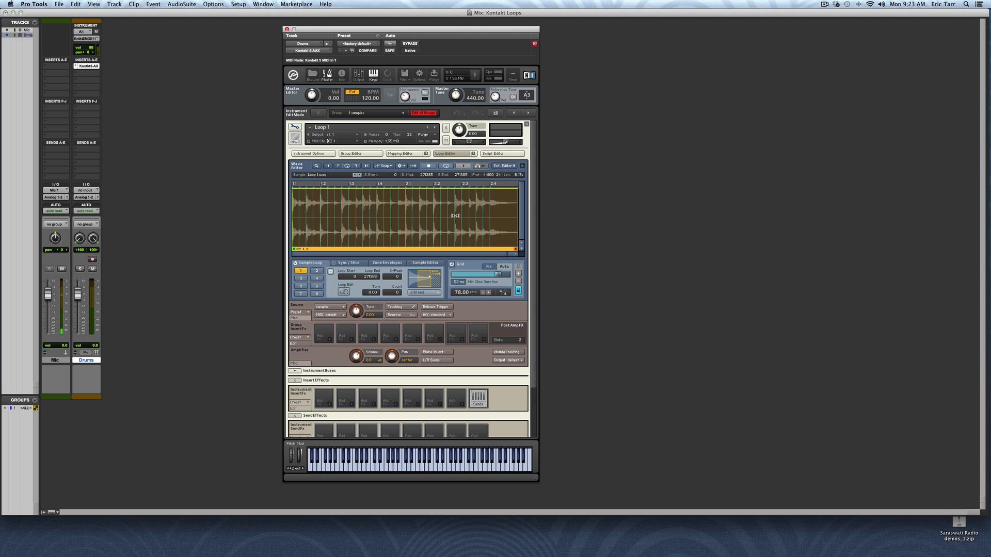
pyautogui.click(350, 265)
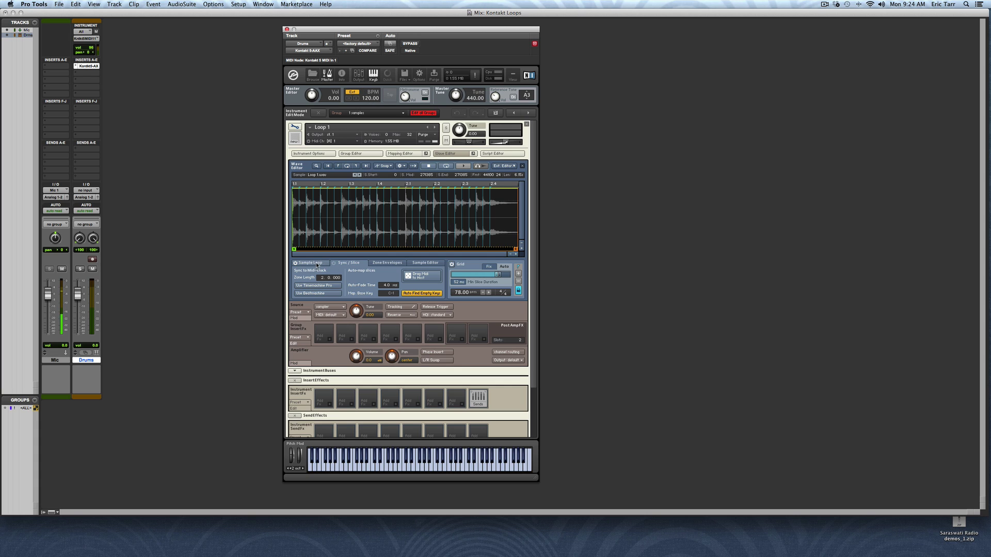
# Enable Use Beatmachine for Loop 1, then switch the Grid to Fix and back to Auto.
pyautogui.click(330, 294)
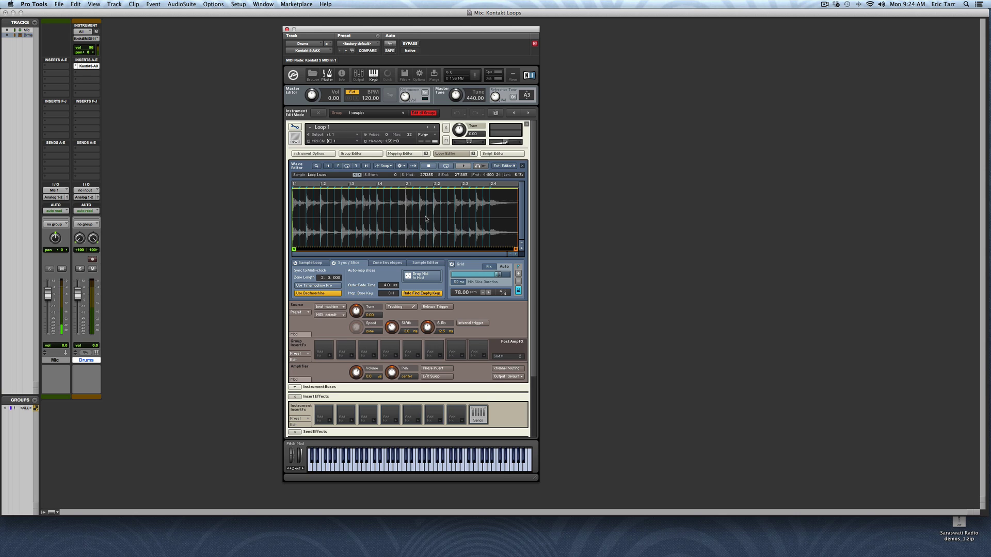
pyautogui.click(495, 267)
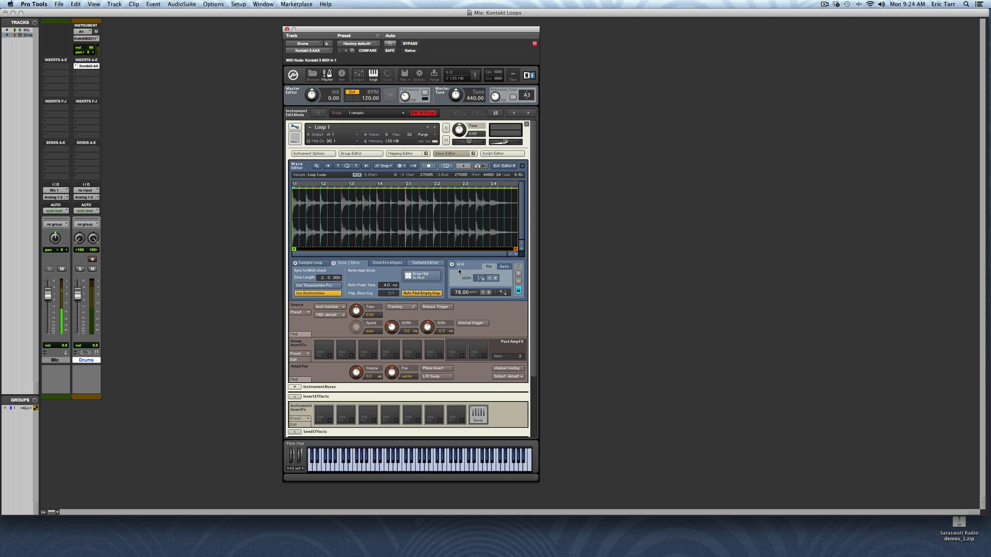
pyautogui.click(508, 268)
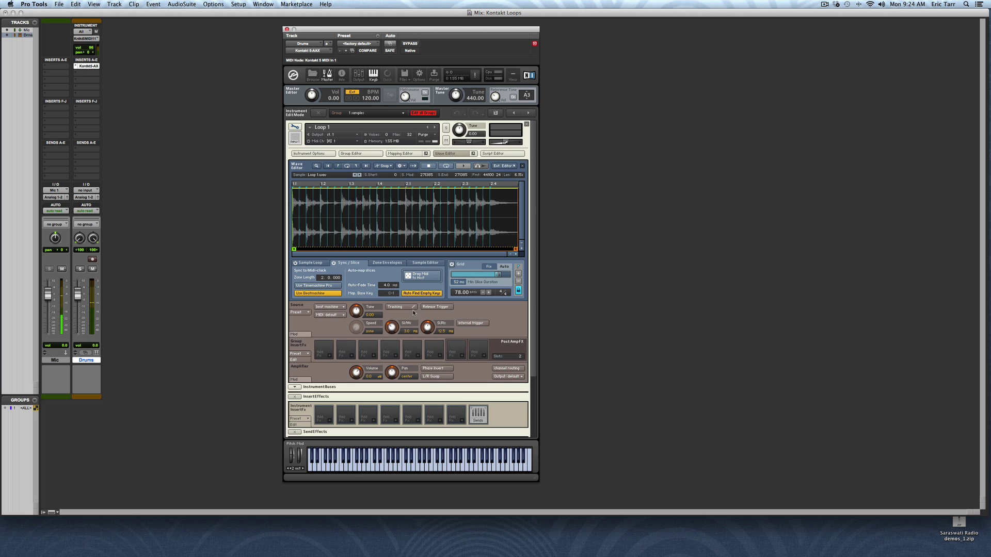
# Enable Beat Machine Tracking, test other tempos with Ext off, then resync to host 120 BPM.
pyautogui.click(411, 307)
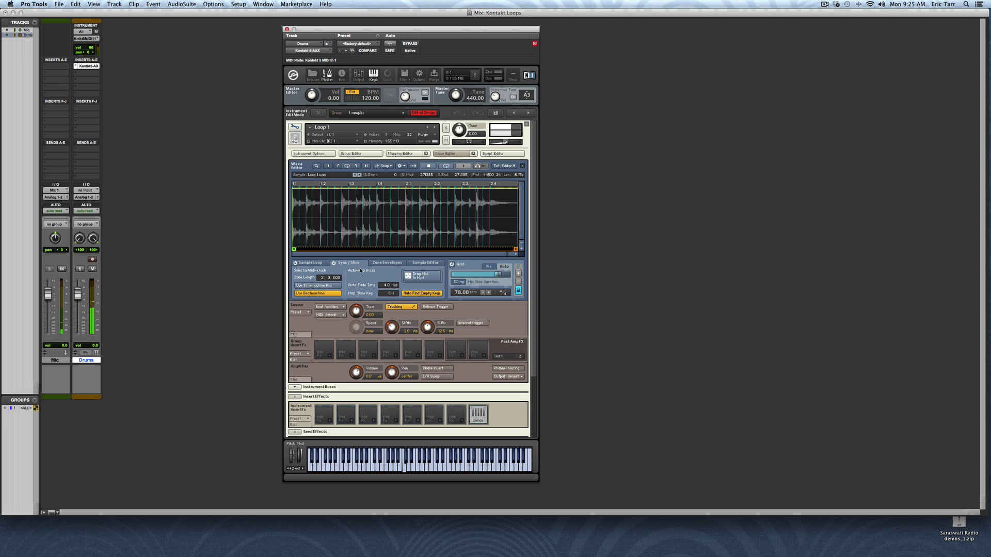
pyautogui.click(352, 93)
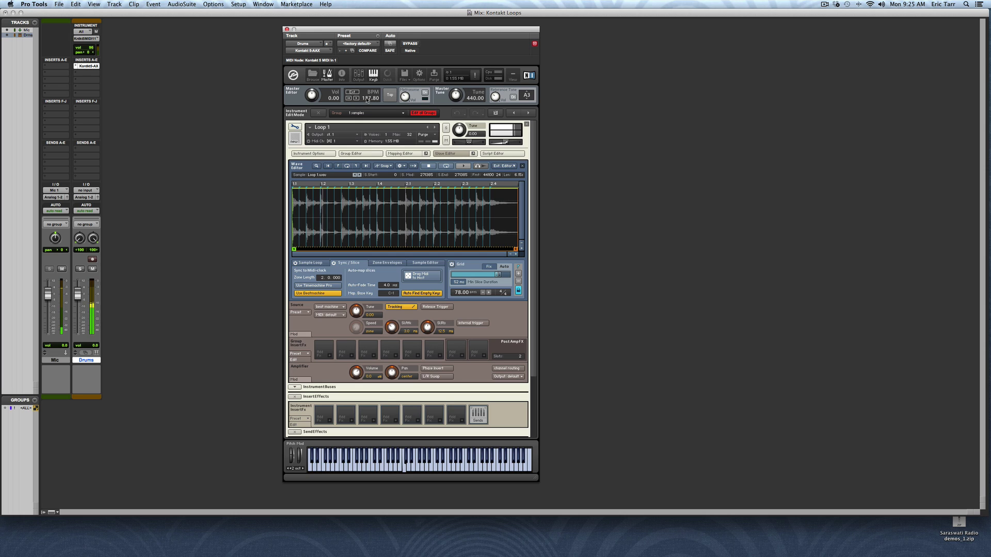
pyautogui.moveTo(370, 100); pyautogui.dragTo(369, 204)
pyautogui.moveTo(372, 104)
pyautogui.mouseDown()
pyautogui.moveTo(373, 80)
pyautogui.moveTo(367, 115)
pyautogui.mouseUp()
pyautogui.click(353, 93)
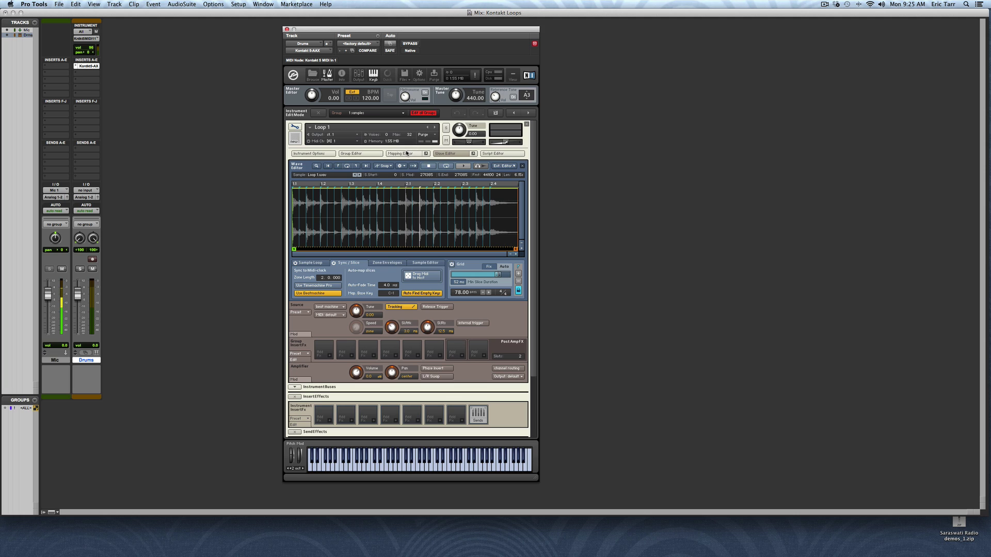
# Narrow the Loop 1 zone in the Mapping Editor to span C3 through B3.
pyautogui.click(406, 152)
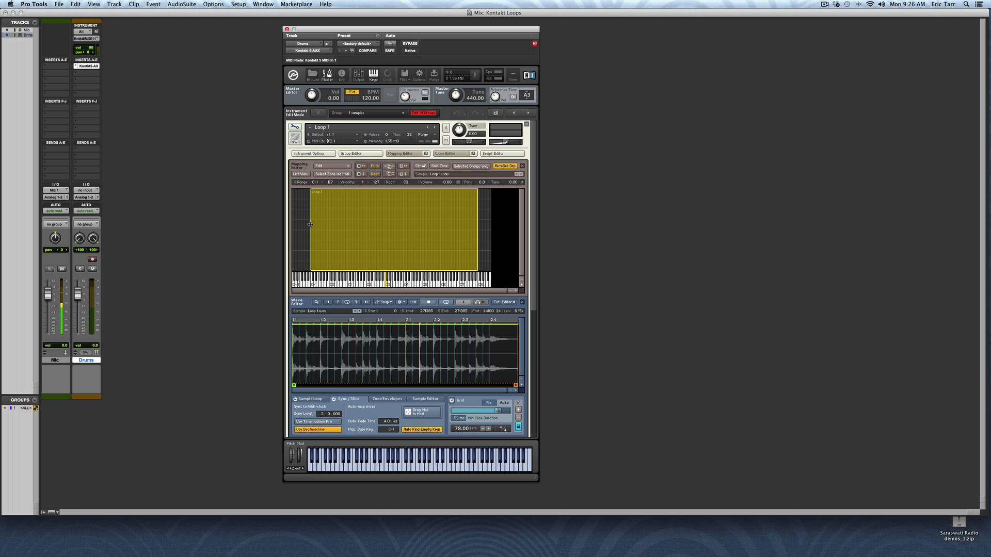
pyautogui.moveTo(310, 224); pyautogui.dragTo(382, 225)
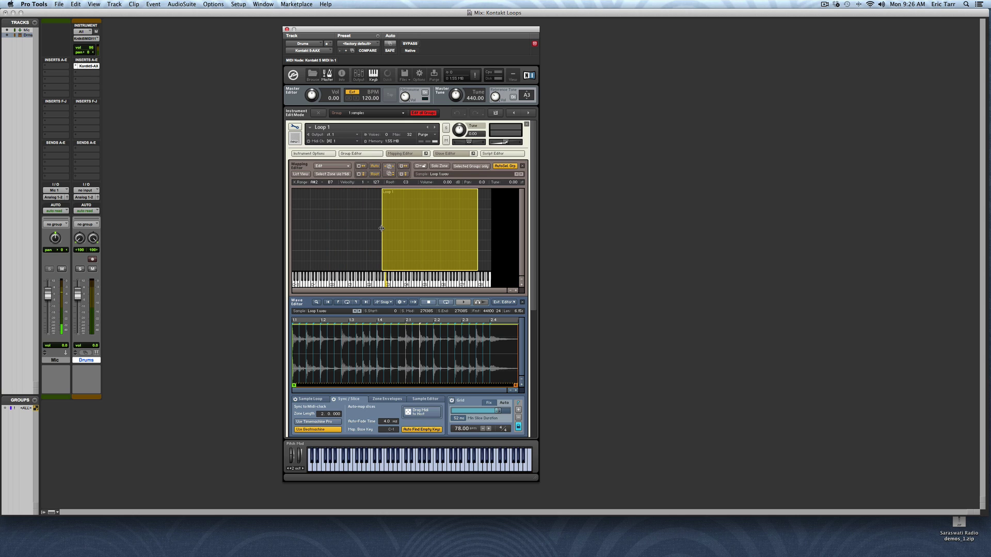
pyautogui.click(514, 290)
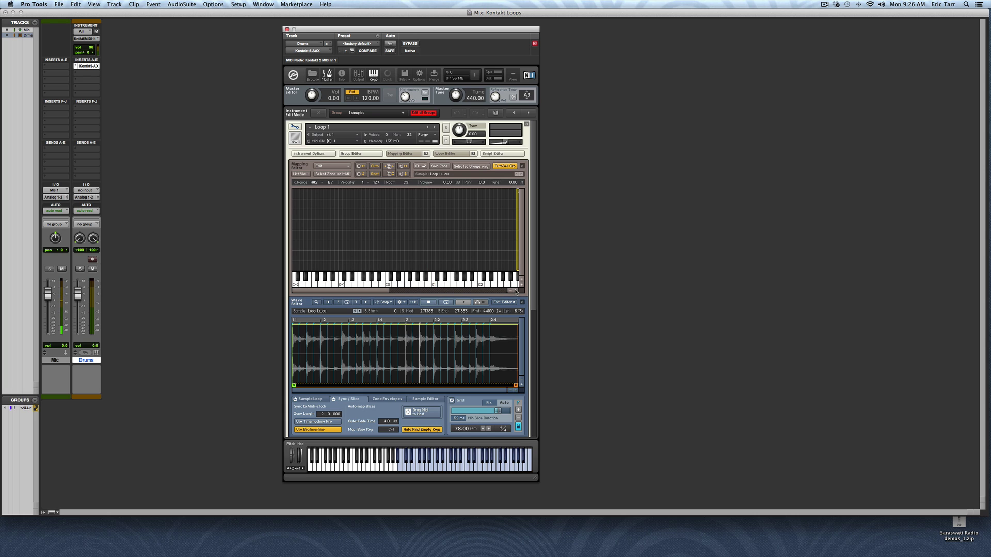
pyautogui.moveTo(385, 291); pyautogui.dragTo(541, 300)
pyautogui.moveTo(485, 248); pyautogui.dragTo(298, 235)
pyautogui.moveTo(442, 291); pyautogui.dragTo(388, 292)
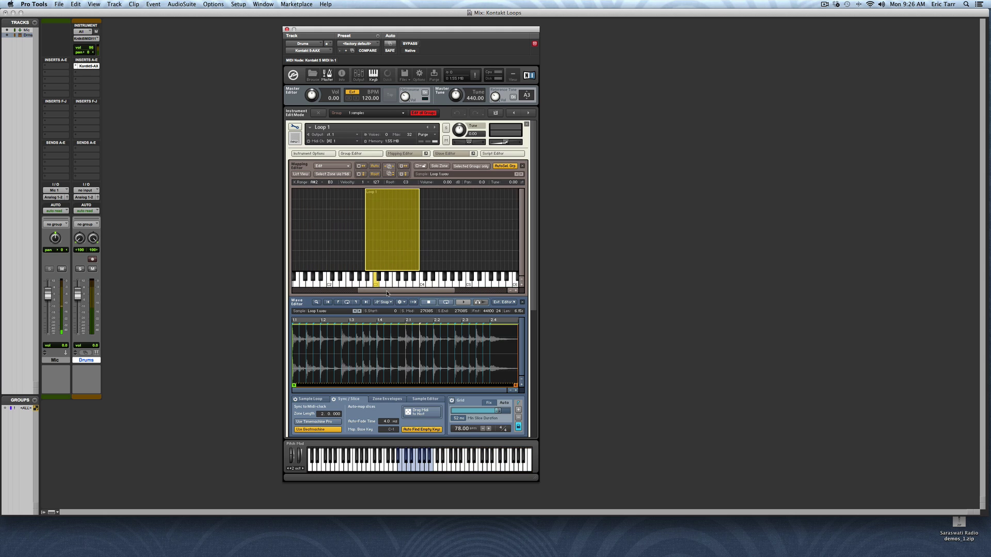
pyautogui.moveTo(367, 252); pyautogui.dragTo(379, 256)
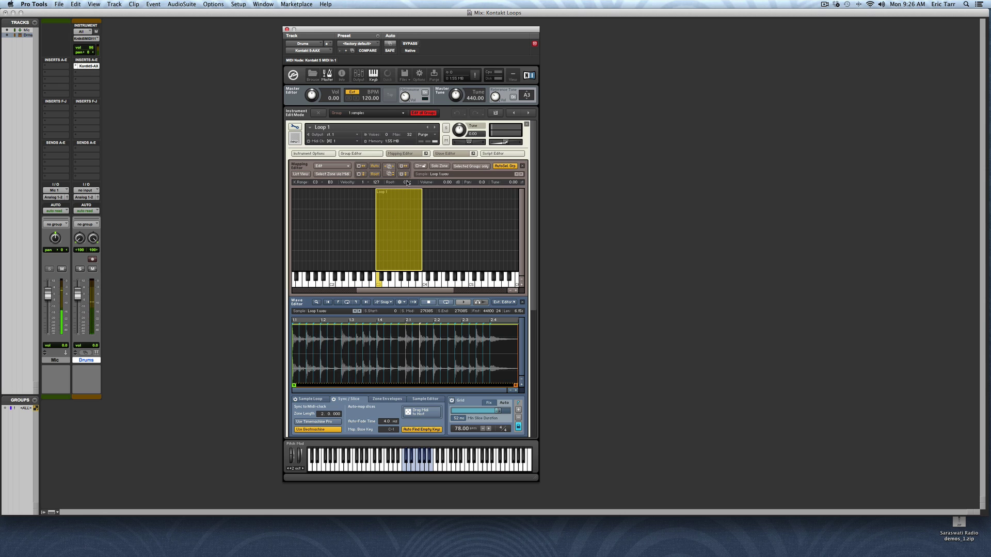
# Return Loop 1's root key to C3 after trying a higher root.
pyautogui.moveTo(407, 184); pyautogui.dragTo(412, 176)
pyautogui.moveTo(406, 184); pyautogui.dragTo(407, 192)
pyautogui.press('super+Tab')
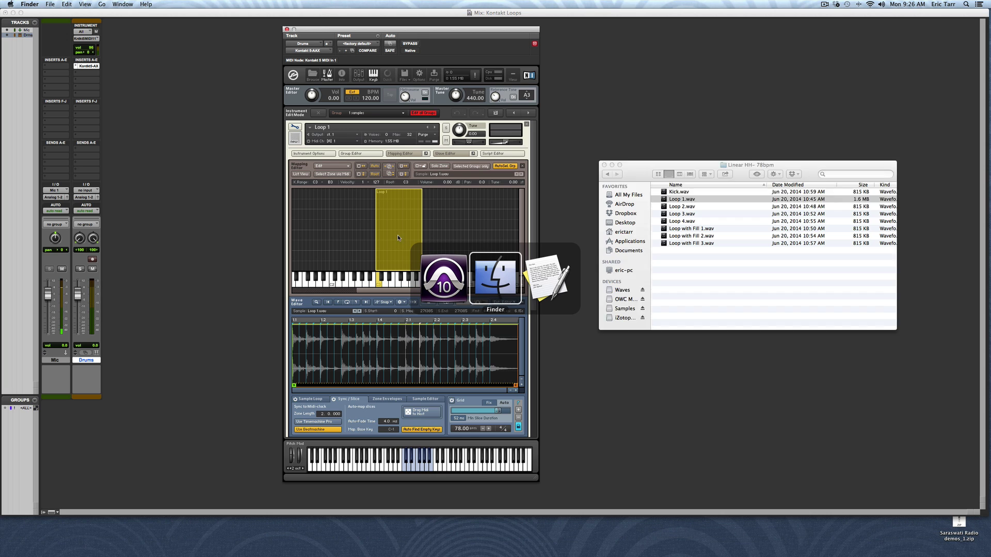
# Drop Loop 3.wav into the key map above Loop 1, widening it to cover C4–B4.
pyautogui.click(686, 214)
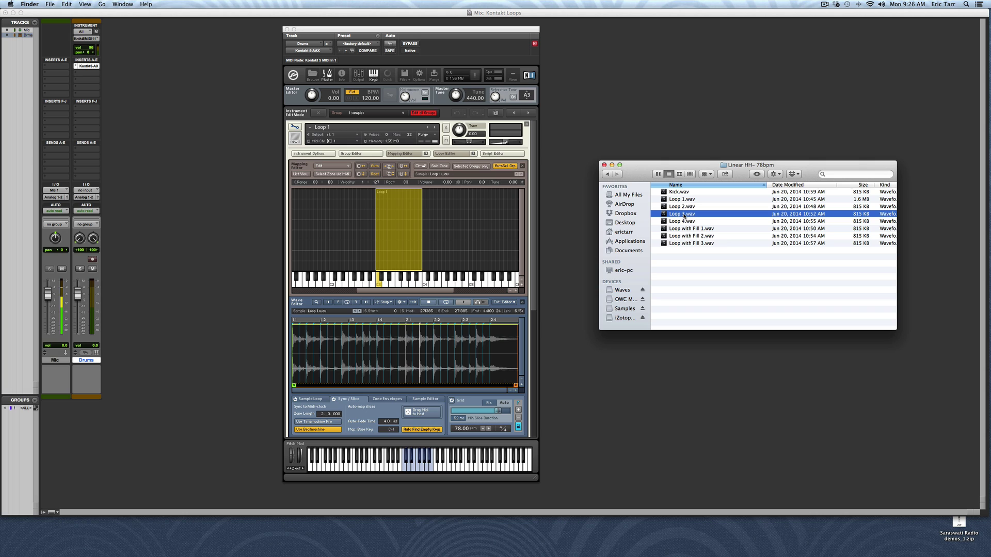
pyautogui.moveTo(685, 216); pyautogui.dragTo(425, 230)
pyautogui.click(444, 228)
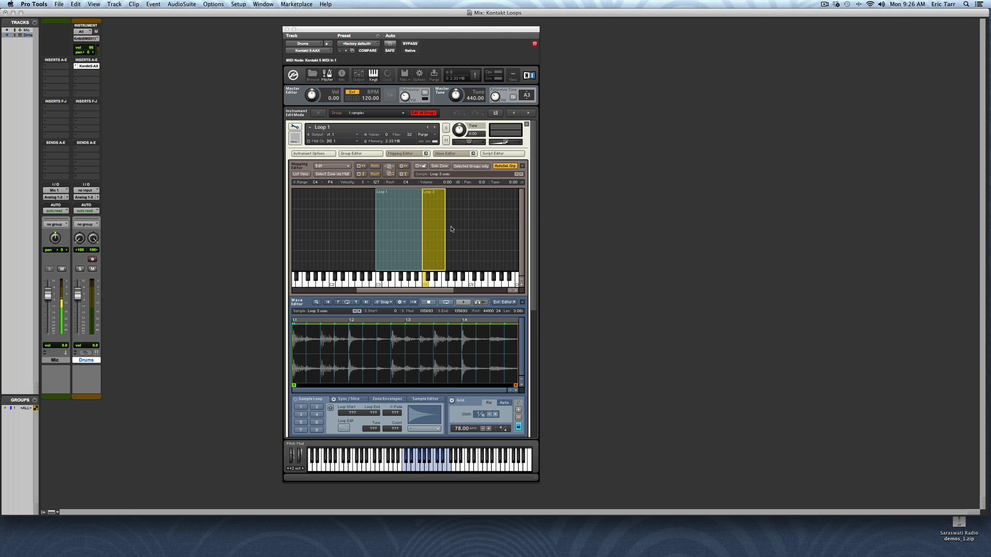
pyautogui.click(446, 231)
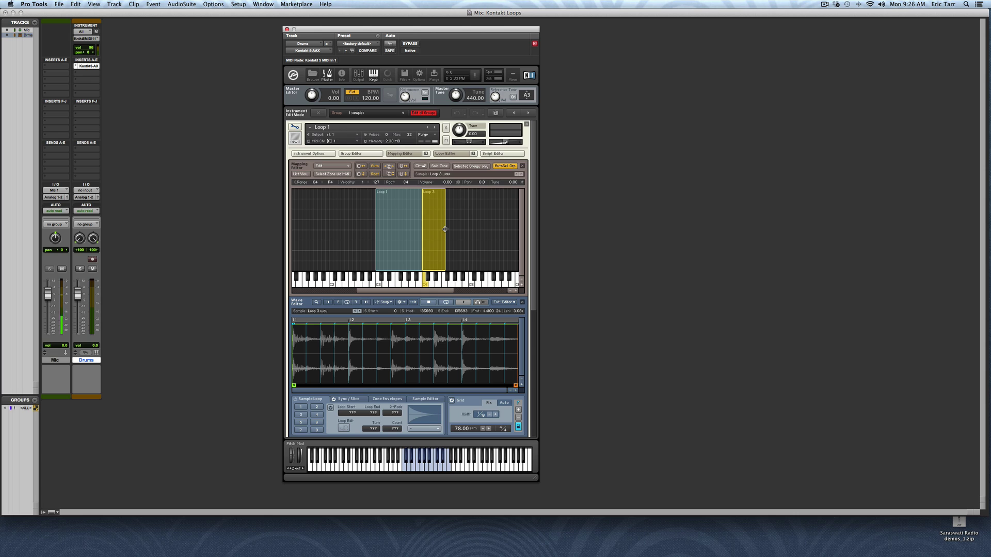
pyautogui.moveTo(445, 229); pyautogui.dragTo(469, 231)
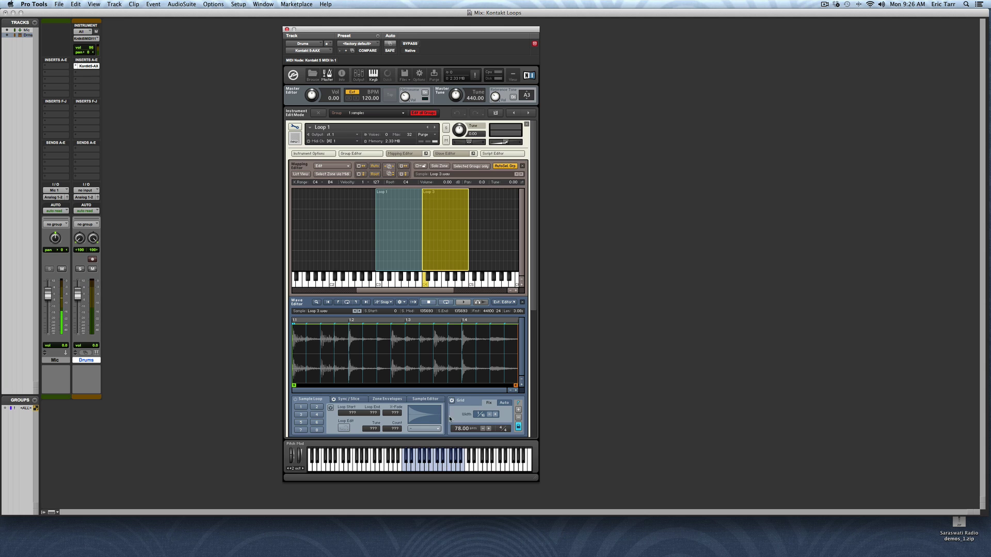
pyautogui.scroll(-2, 448, 419)
pyautogui.scroll(-2, 445, 309)
pyautogui.scroll(-1, 441, 175)
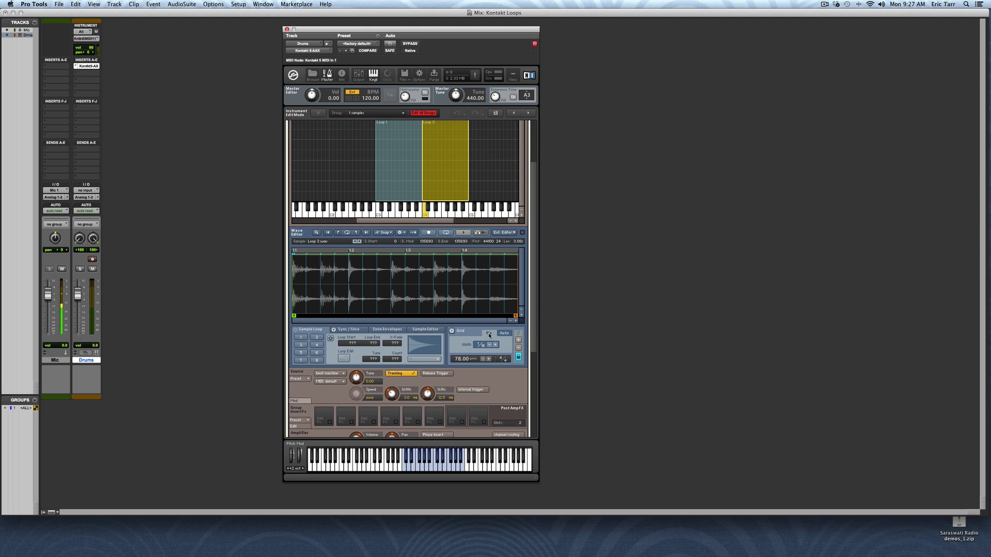
# Enable looping on Loop 3 and sync it via Beat Machine with a fixed 1/16 grid.
pyautogui.click(298, 336)
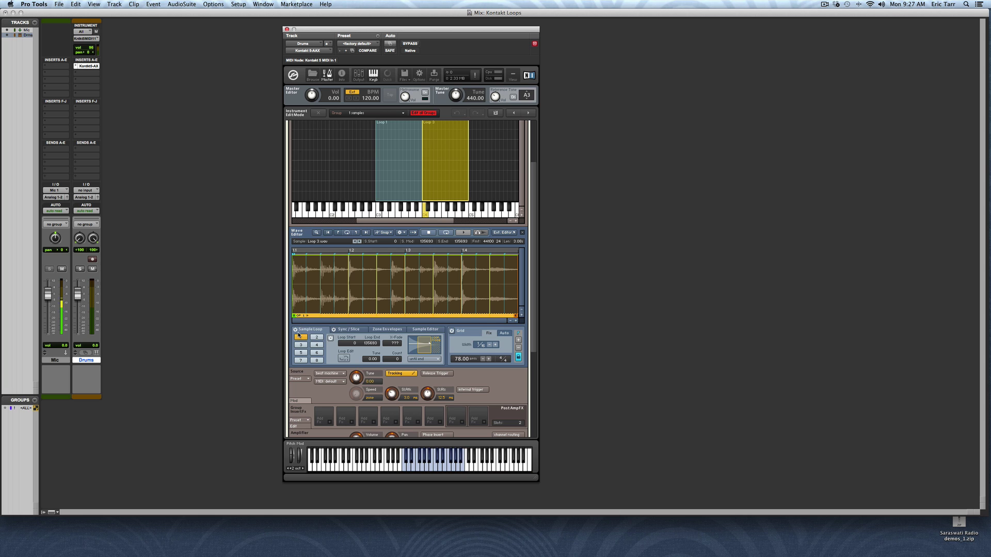
pyautogui.click(348, 328)
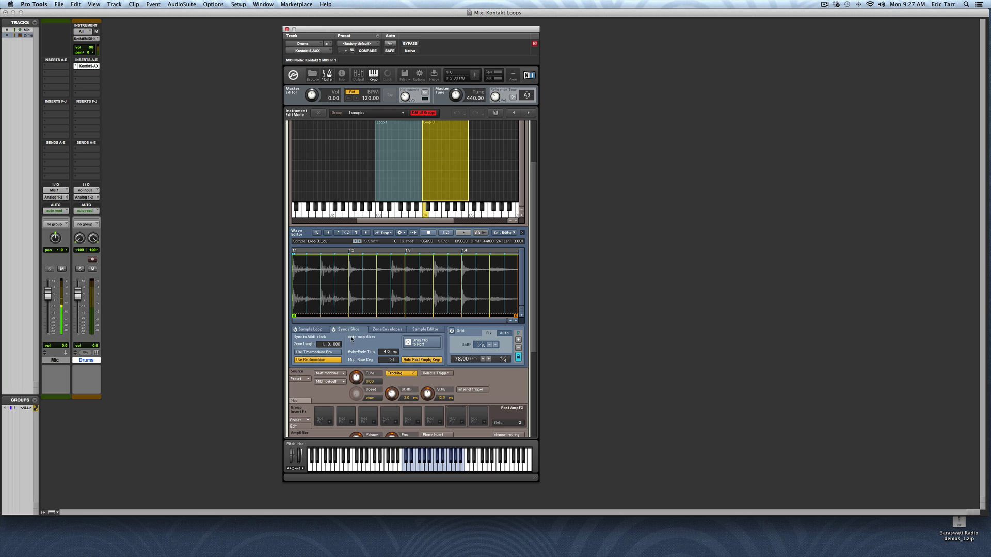
pyautogui.click(502, 335)
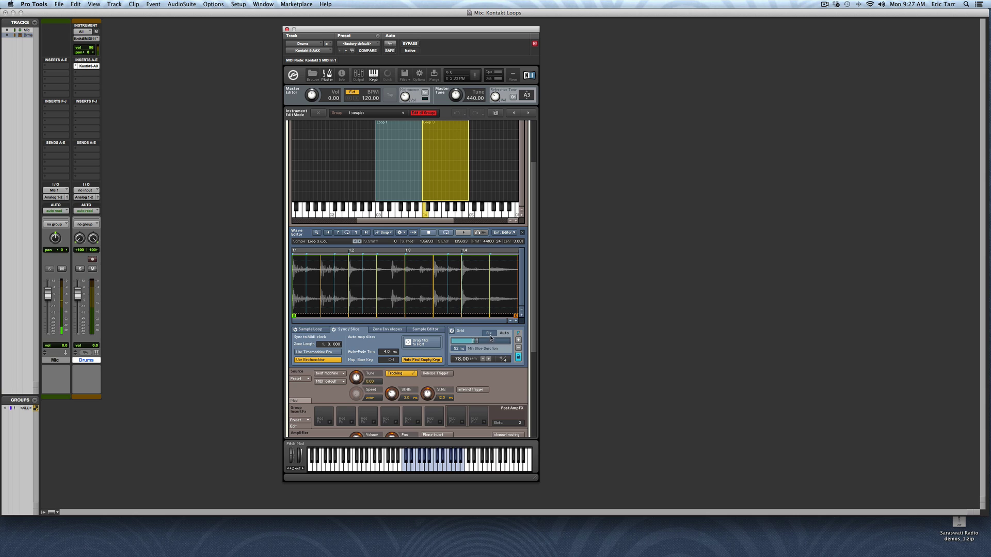
pyautogui.click(489, 334)
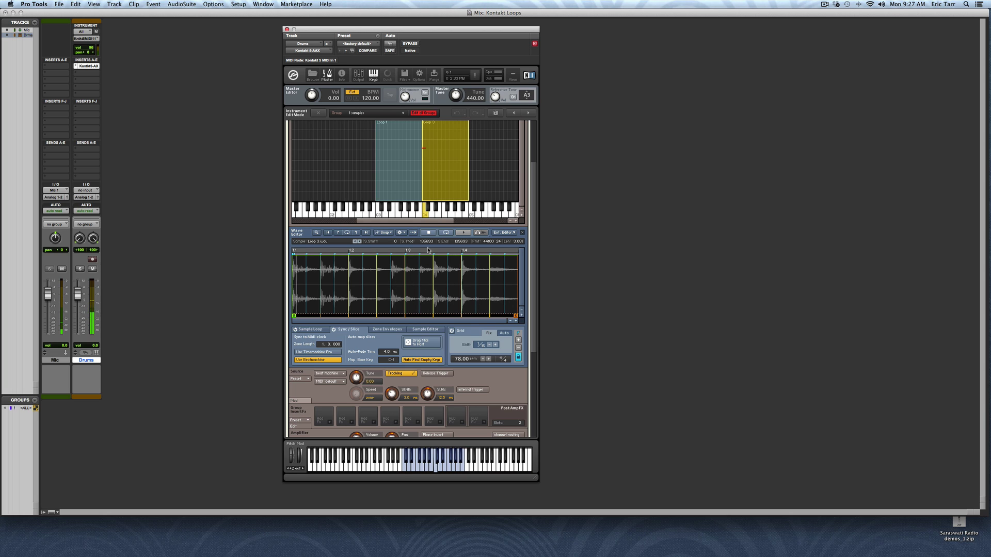
pyautogui.click(395, 170)
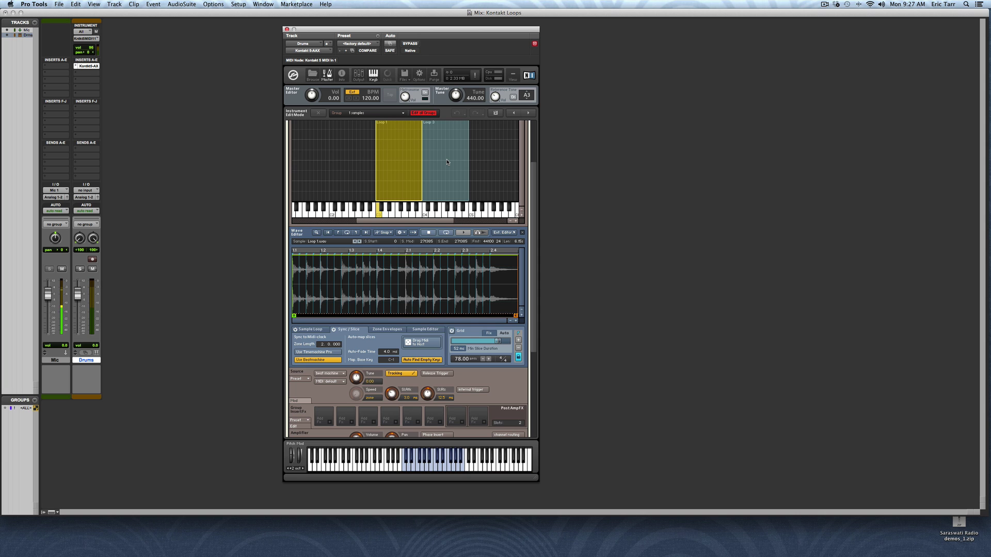
# Add Loop 1.wav from Boom Clack - 72bpm below the first zone, with looping and sync settings.
pyautogui.press('super+Tab')
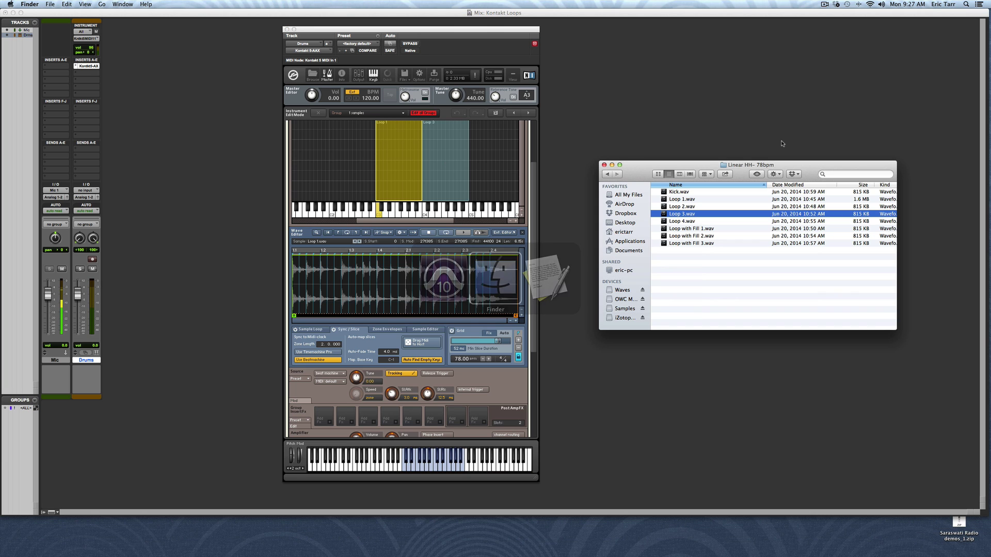
pyautogui.click(606, 175)
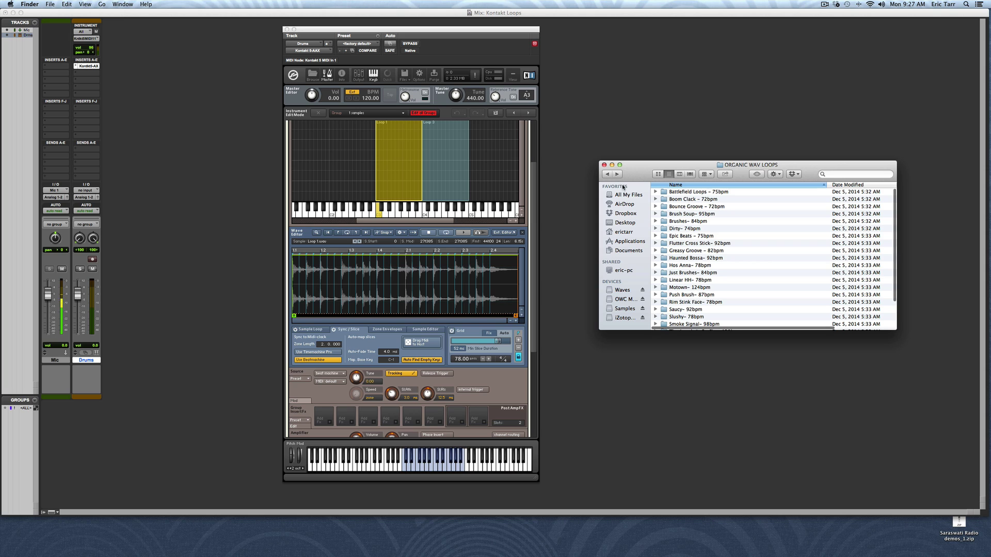
pyautogui.doubleClick(702, 201)
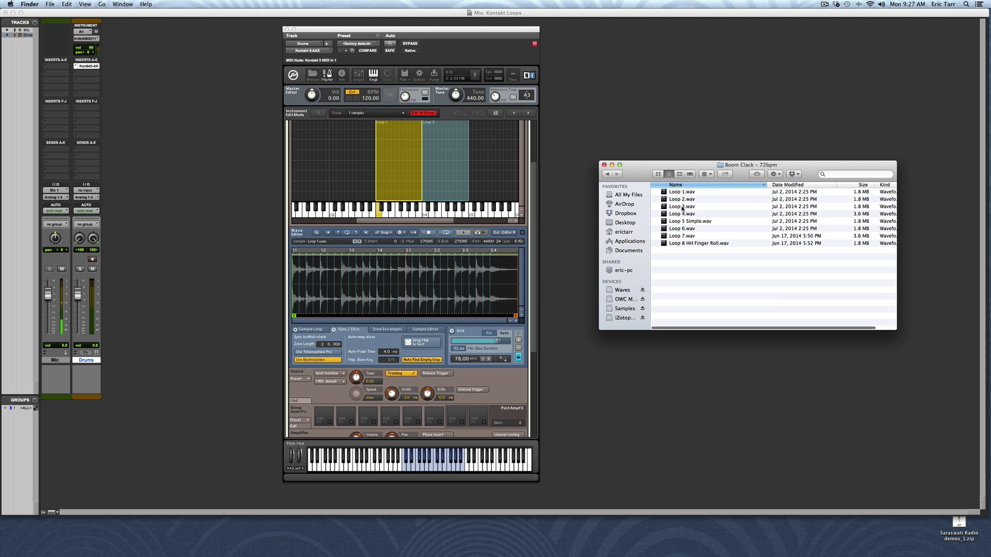
pyautogui.moveTo(681, 191)
pyautogui.mouseDown()
pyautogui.moveTo(359, 186)
pyautogui.moveTo(347, 161)
pyautogui.moveTo(376, 158)
pyautogui.mouseUp()
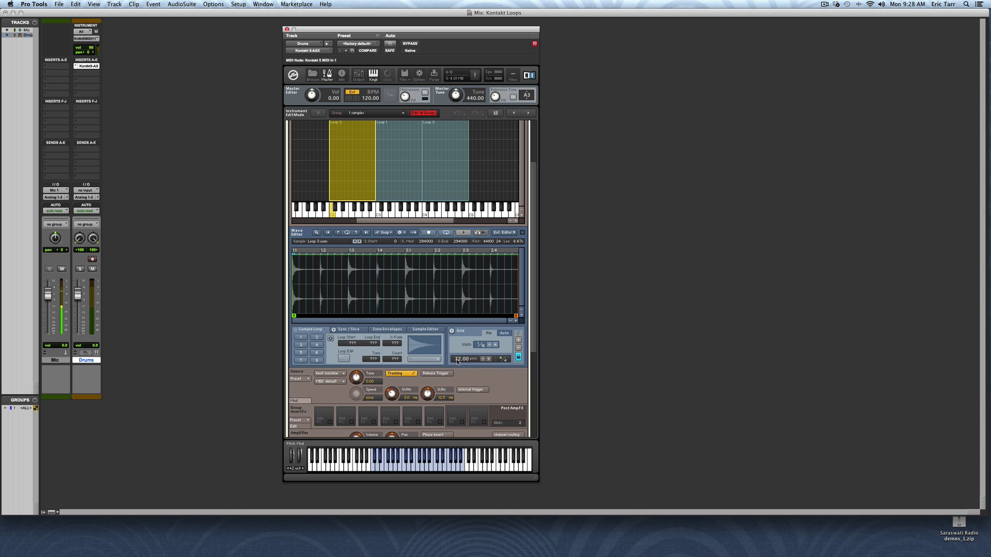
pyautogui.click(300, 337)
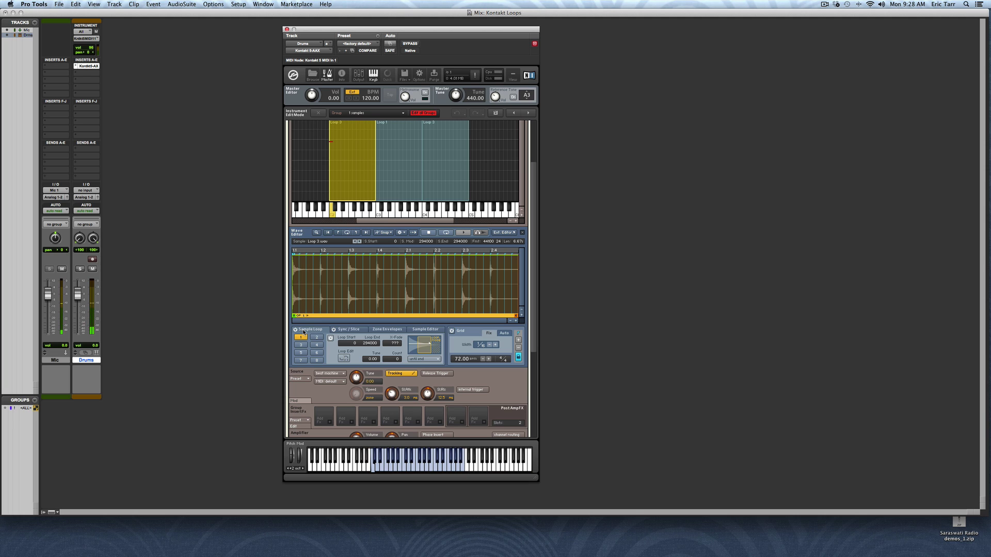
pyautogui.click(354, 330)
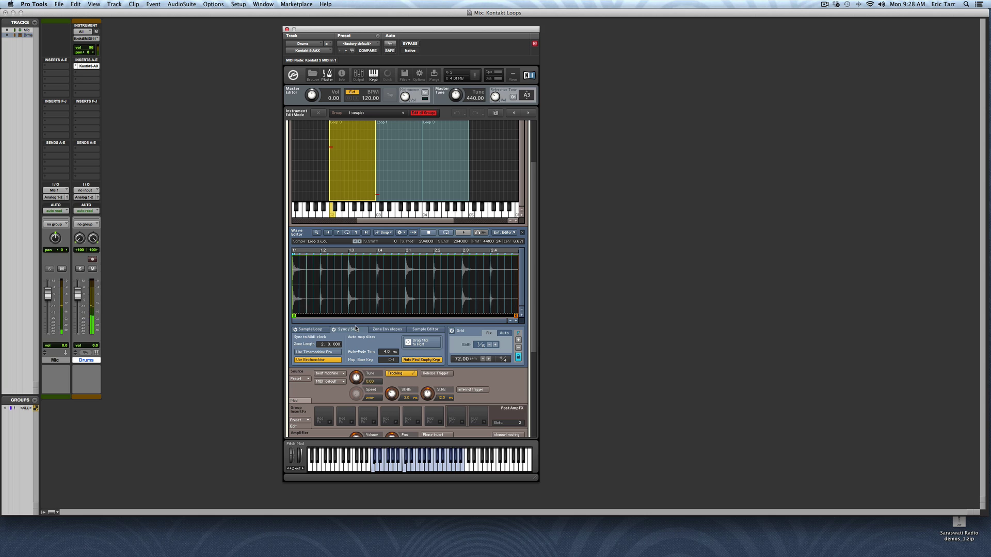
# Switch to TextEdit with Cmd+Tab, leaving Kontakt's three loop zones unchanged.
pyautogui.press('super+Tab')
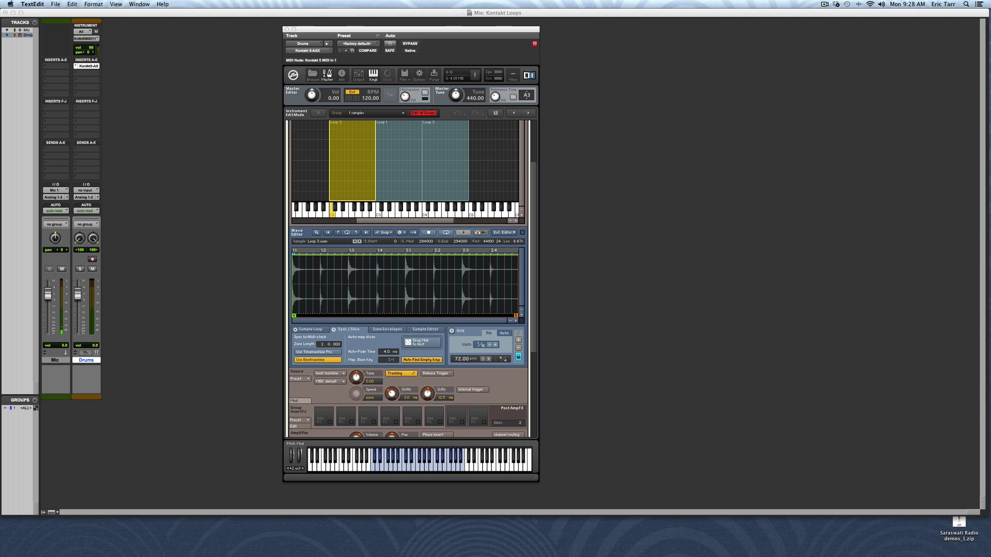